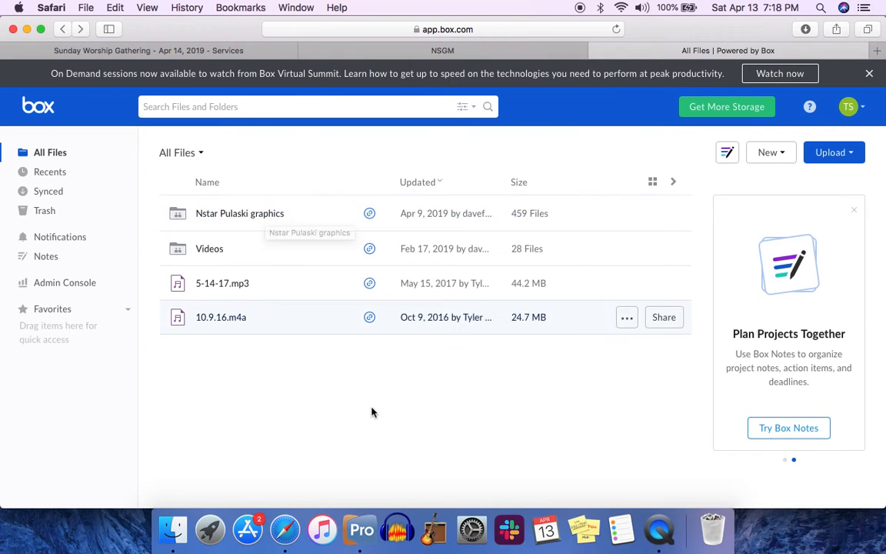
Step: Download the Whats-your-Story image from the APR 19 folder inside Nstar Pulaski graphics
{"action": "left_click", "coordinate": [251, 218]}
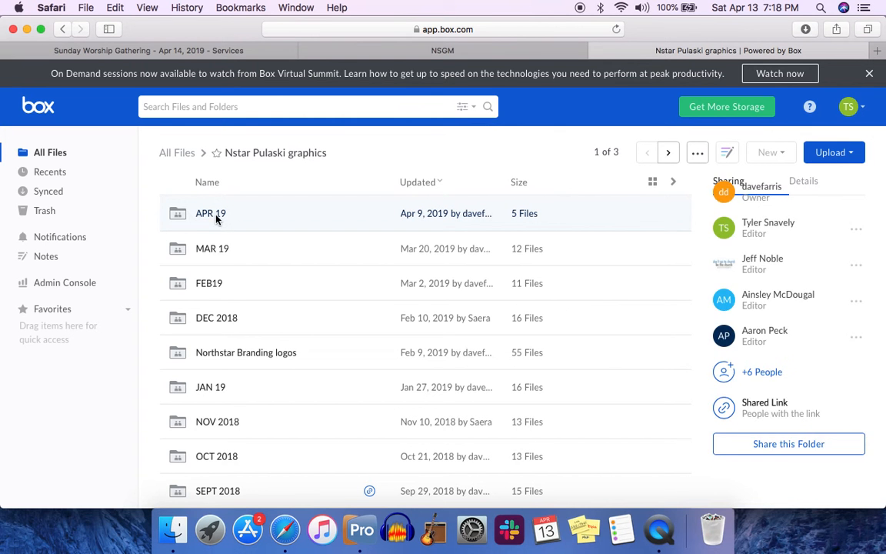
{"action": "left_click", "coordinate": [214, 217]}
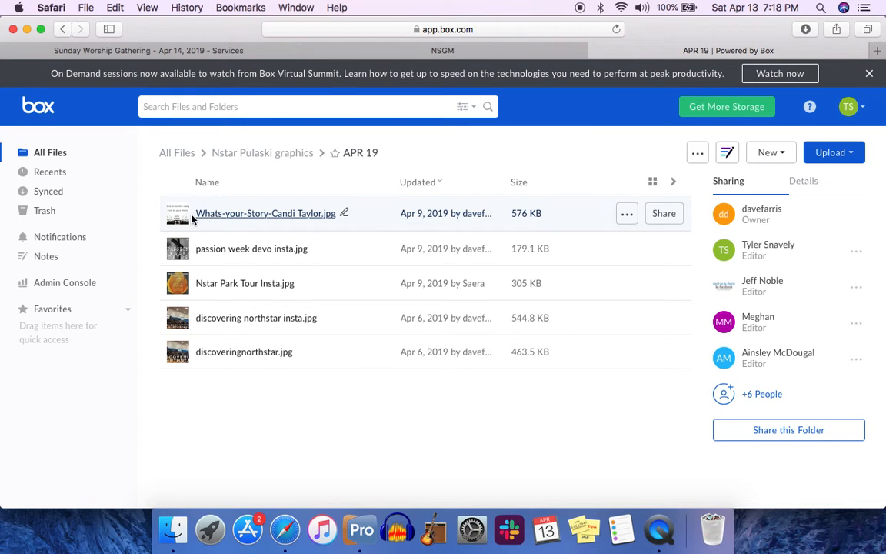
{"action": "left_click", "coordinate": [626, 218]}
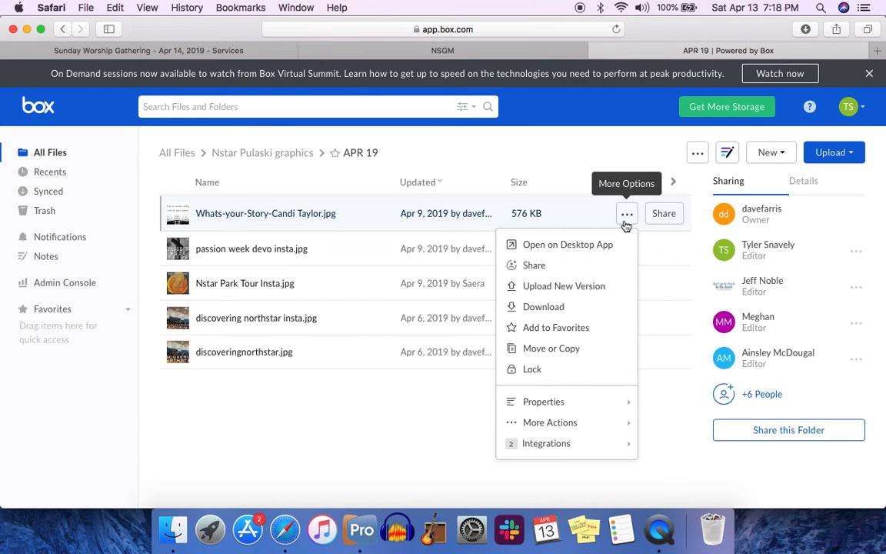
{"action": "left_click", "coordinate": [593, 307]}
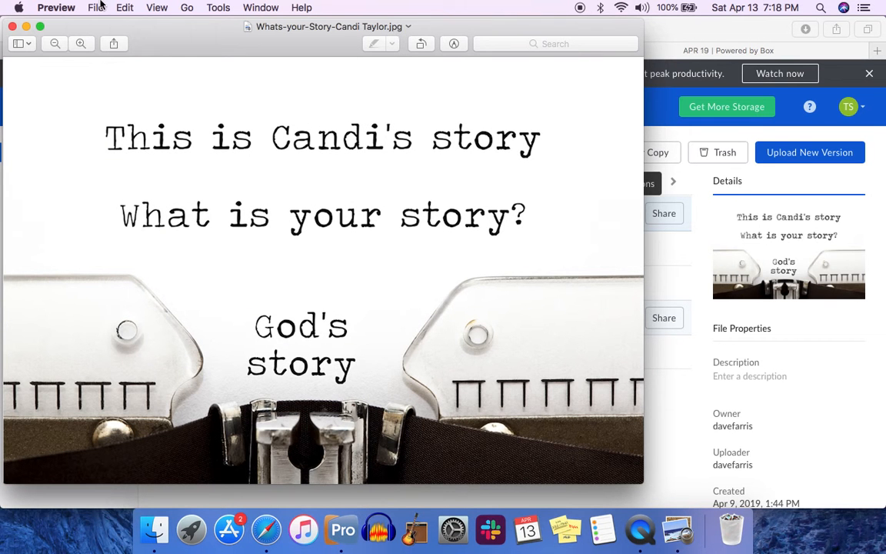
Step: Move the downloaded image into the ProPresenter Graphics folder and close the preview window
{"action": "left_click", "coordinate": [409, 27]}
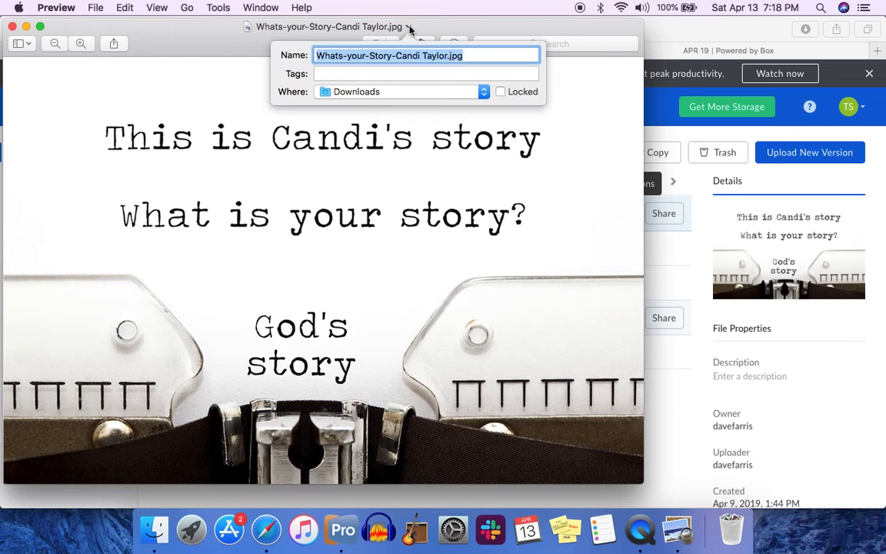
{"action": "left_click", "coordinate": [392, 91]}
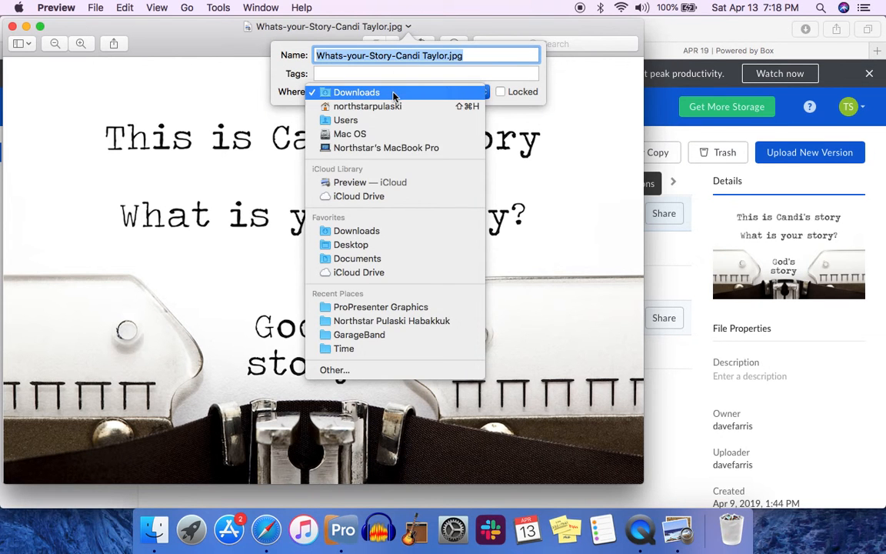
{"action": "left_click", "coordinate": [416, 308]}
{"action": "key", "text": "Return"}
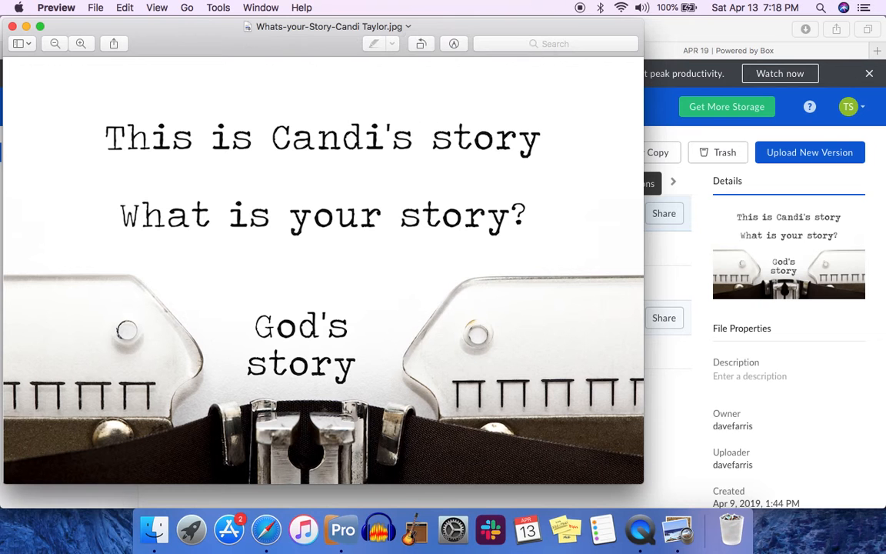
{"action": "left_click", "coordinate": [12, 27]}
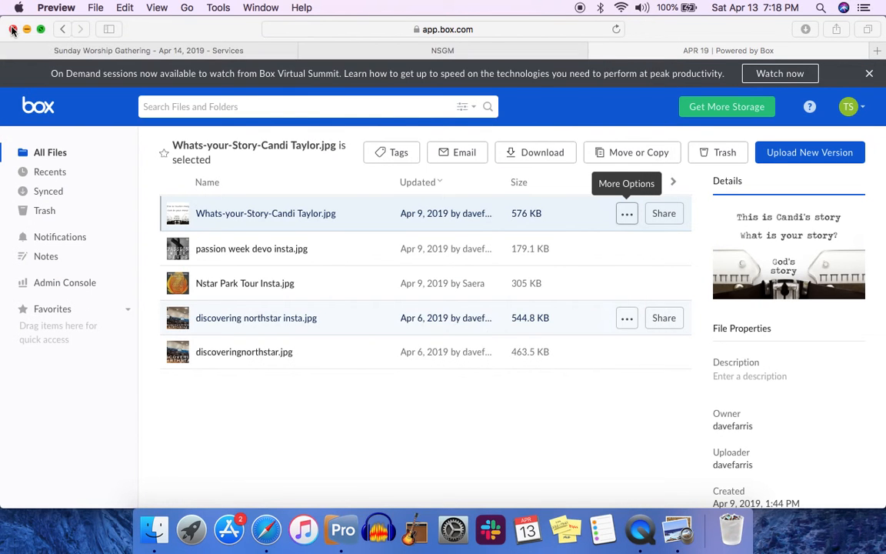
Step: Switch to ProPresenter 6 and open the Video/Image bin, enlarging it
{"action": "left_click", "coordinate": [343, 527]}
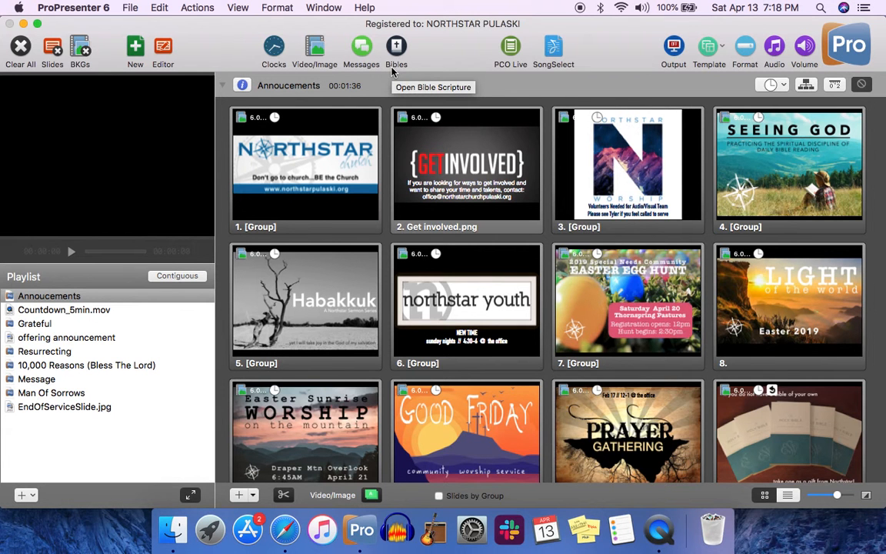
{"action": "left_click", "coordinate": [314, 48]}
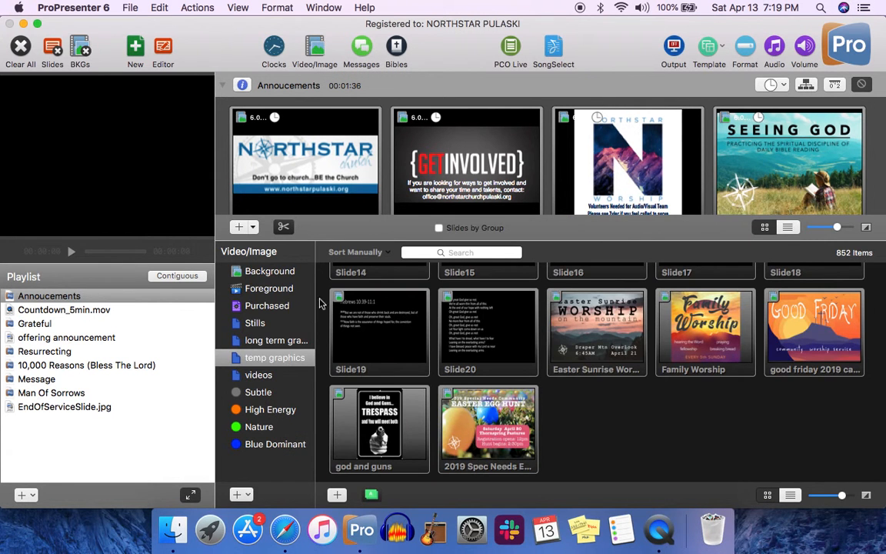
{"action": "left_click_drag", "start_coordinate": [498, 243], "coordinate": [486, 154]}
Step: Browse the Stills and long term graphics folders in the media bin
{"action": "left_click", "coordinate": [256, 259]}
{"action": "scroll", "coordinate": [493, 274], "scroll_direction": "up", "scroll_amount": 15}
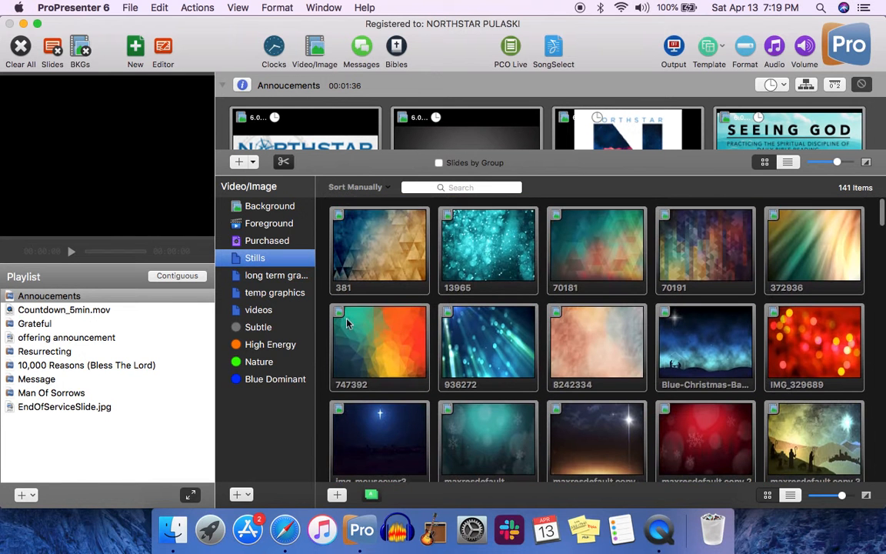
{"action": "left_click", "coordinate": [281, 277]}
{"action": "scroll", "coordinate": [525, 336], "scroll_direction": "down", "scroll_amount": 3}
{"action": "scroll", "coordinate": [523, 335], "scroll_direction": "down", "scroll_amount": 10}
{"action": "scroll", "coordinate": [523, 335], "scroll_direction": "up", "scroll_amount": 12}
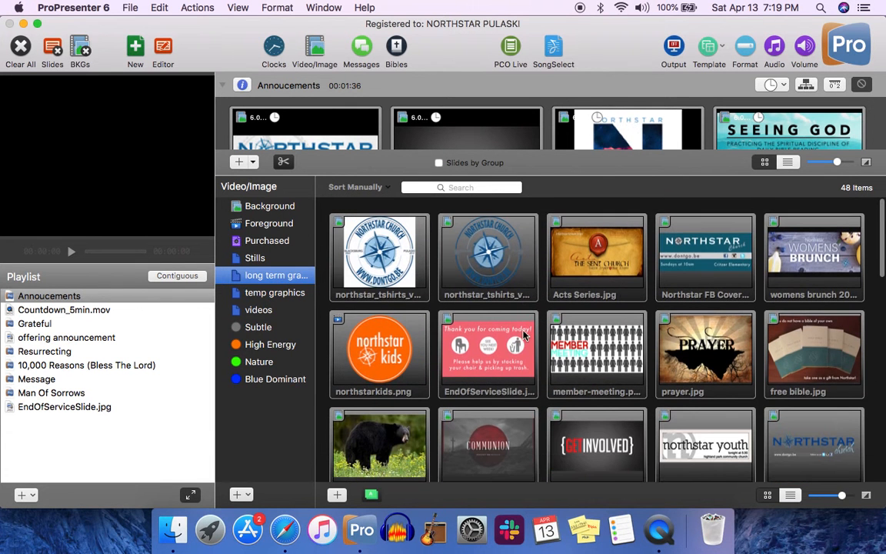
Step: Import the Whats-your-Story image from the ProPresenter Graphics folder into the temp graphics folder
{"action": "left_click", "coordinate": [292, 297]}
{"action": "scroll", "coordinate": [431, 300], "scroll_direction": "down", "scroll_amount": 5}
{"action": "scroll", "coordinate": [446, 307], "scroll_direction": "up", "scroll_amount": 6}
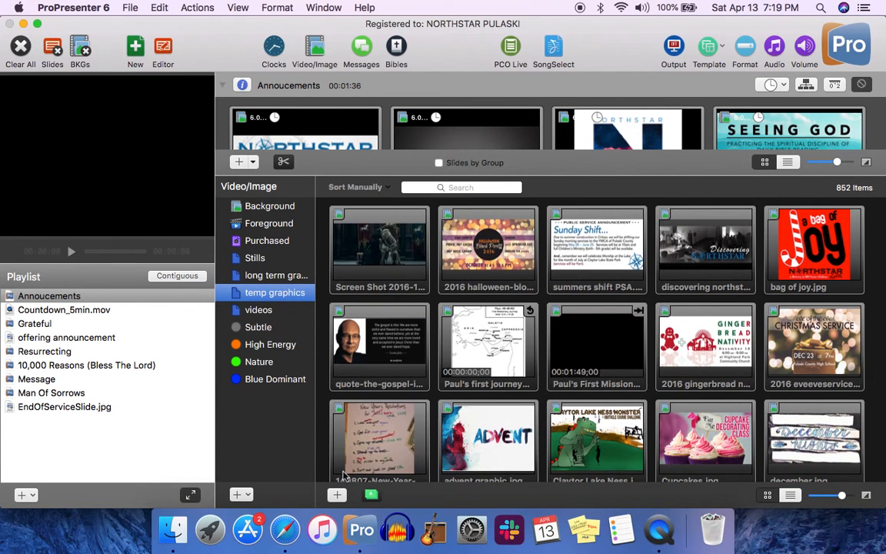
{"action": "scroll", "coordinate": [391, 415], "scroll_direction": "down", "scroll_amount": 20}
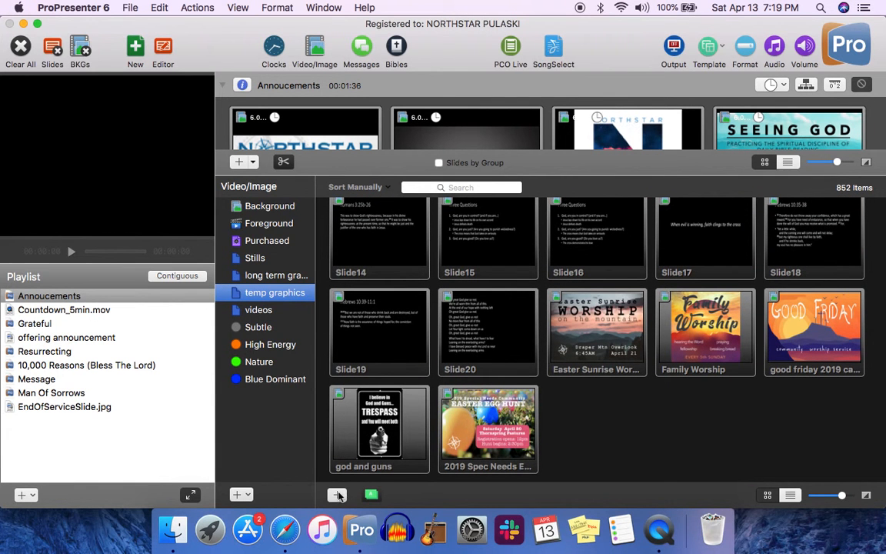
{"action": "left_click", "coordinate": [338, 498]}
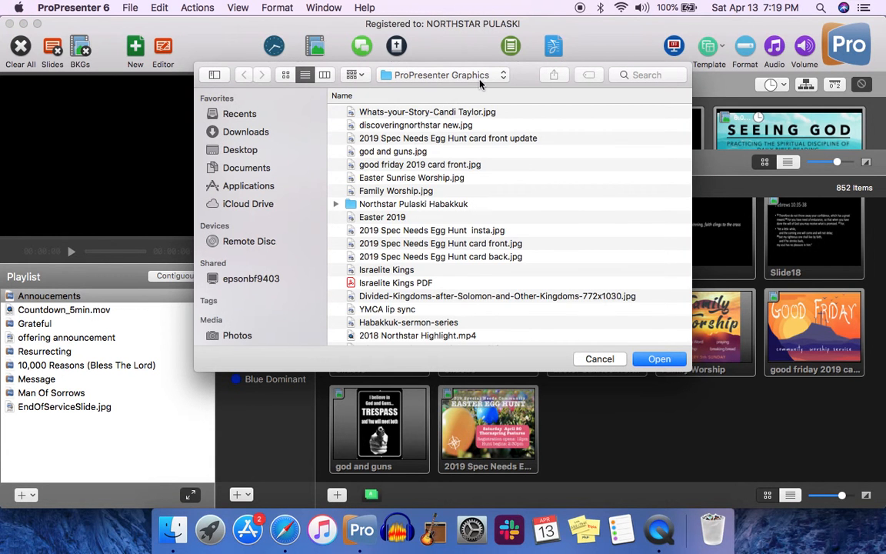
{"action": "scroll", "coordinate": [462, 123], "scroll_direction": "up", "scroll_amount": 1}
{"action": "left_click", "coordinate": [451, 112]}
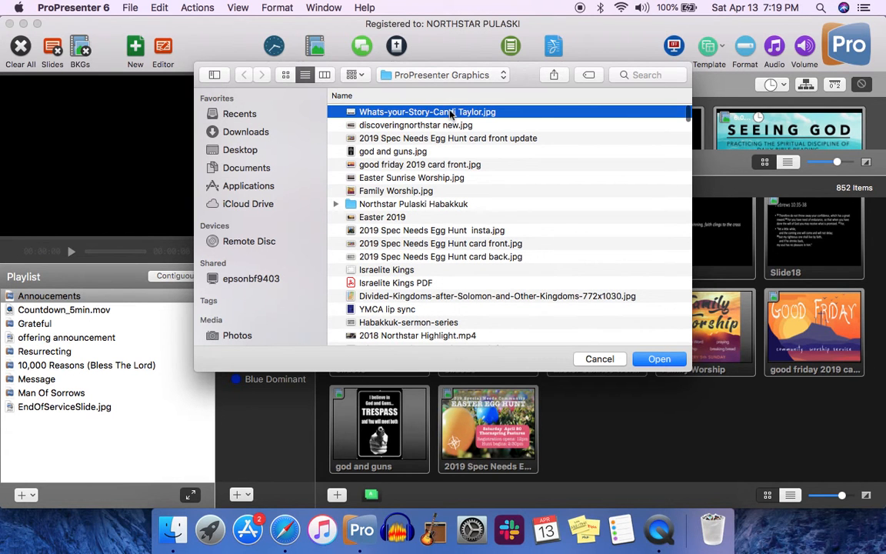
{"action": "left_click", "coordinate": [671, 358]}
{"action": "left_click", "coordinate": [663, 359]}
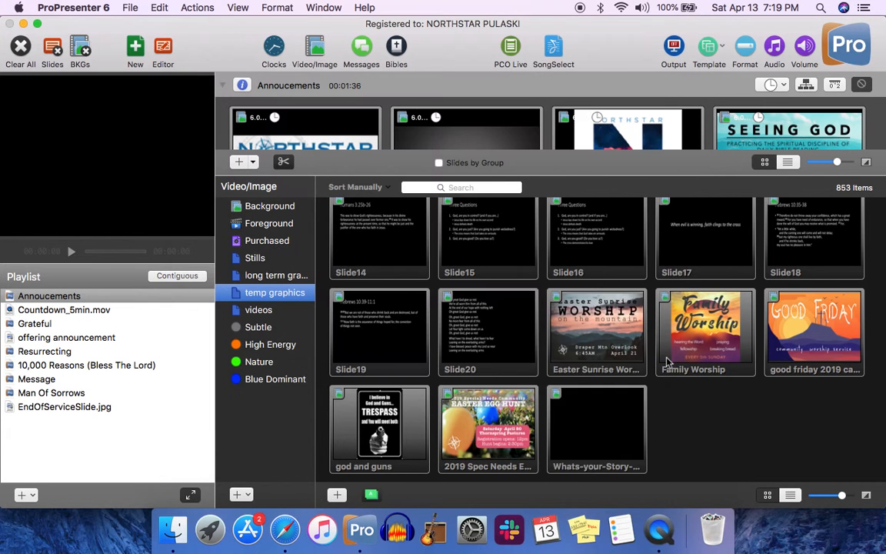
Step: Set the imported image's media properties to Scale to Fit and close the properties window
{"action": "right_click", "coordinate": [601, 438]}
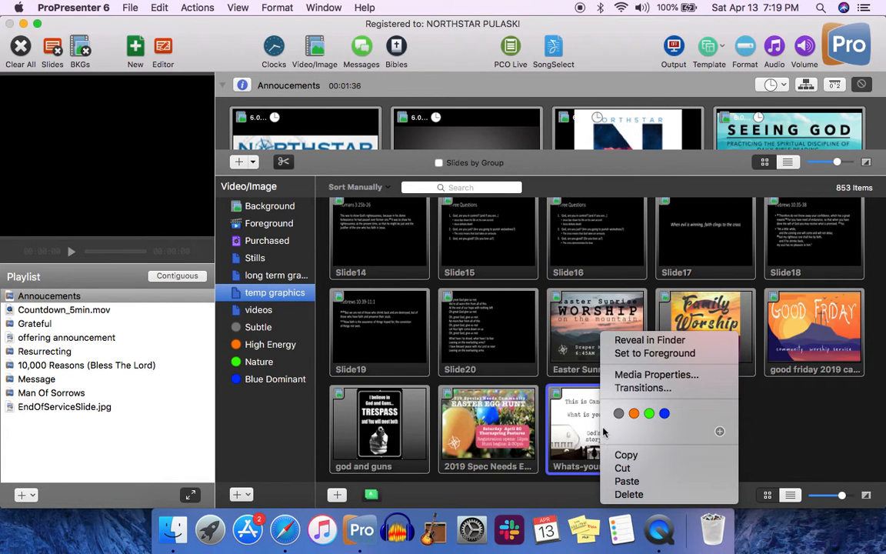
{"action": "left_click", "coordinate": [646, 376]}
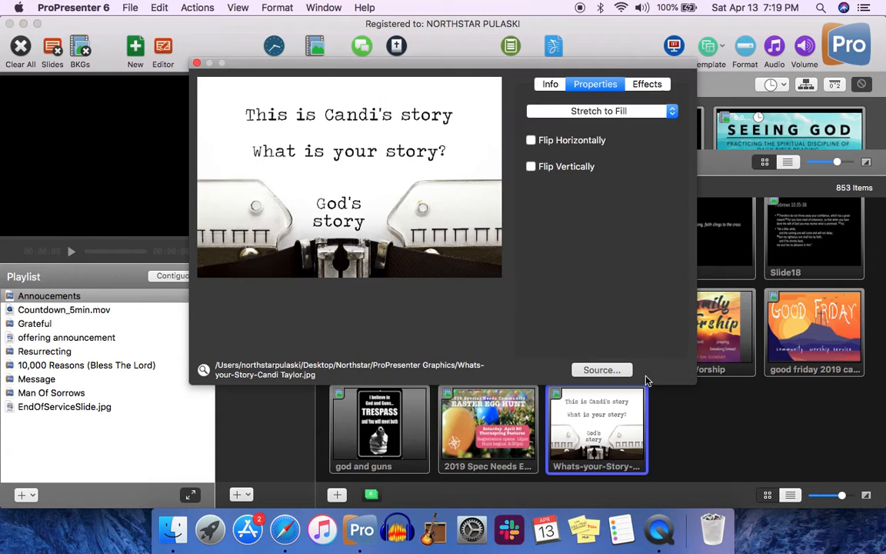
{"action": "left_click", "coordinate": [589, 112]}
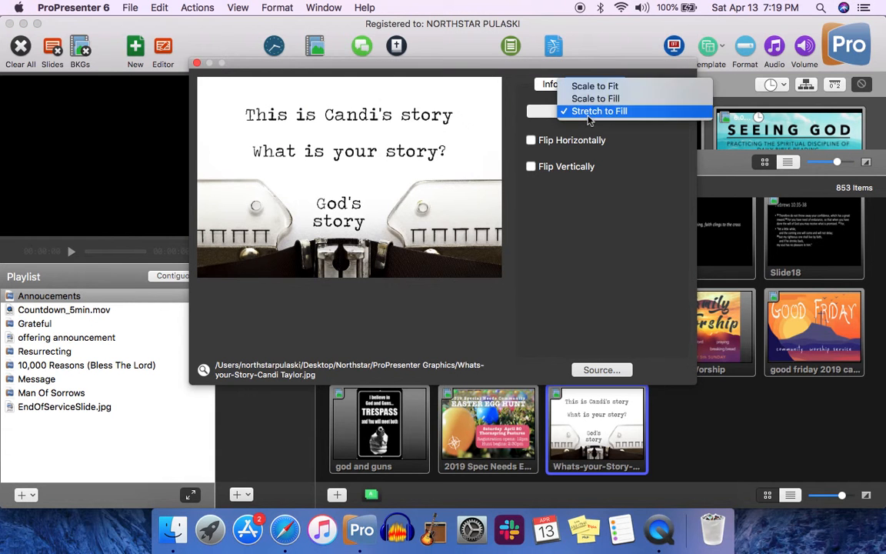
{"action": "left_click", "coordinate": [589, 87]}
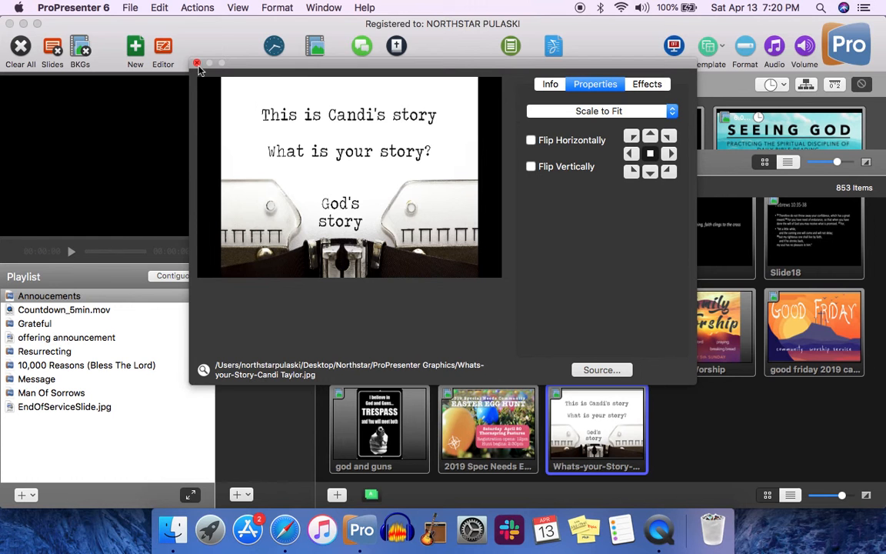
{"action": "left_click", "coordinate": [197, 64]}
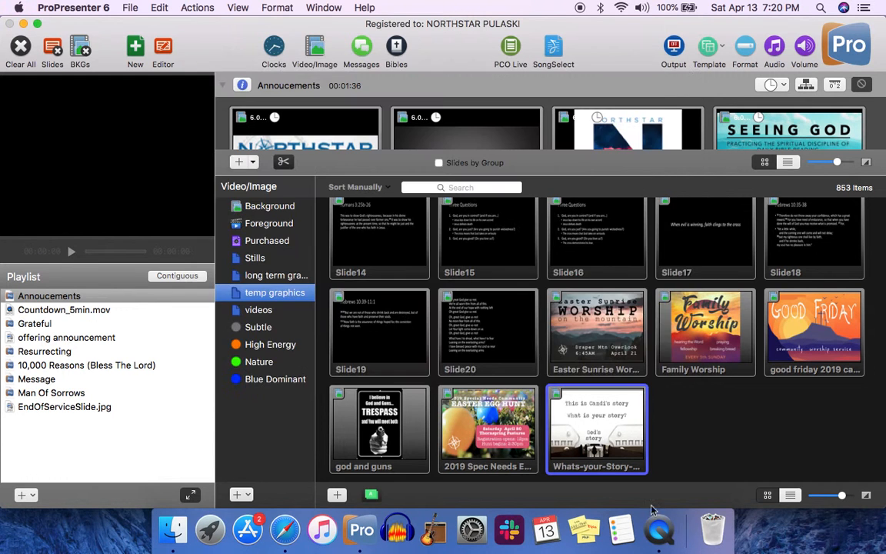
Step: Open the Message playlist item and drop the Whats-your-Story image onto its empty slide 7
{"action": "left_click_drag", "start_coordinate": [491, 170], "coordinate": [494, 328]}
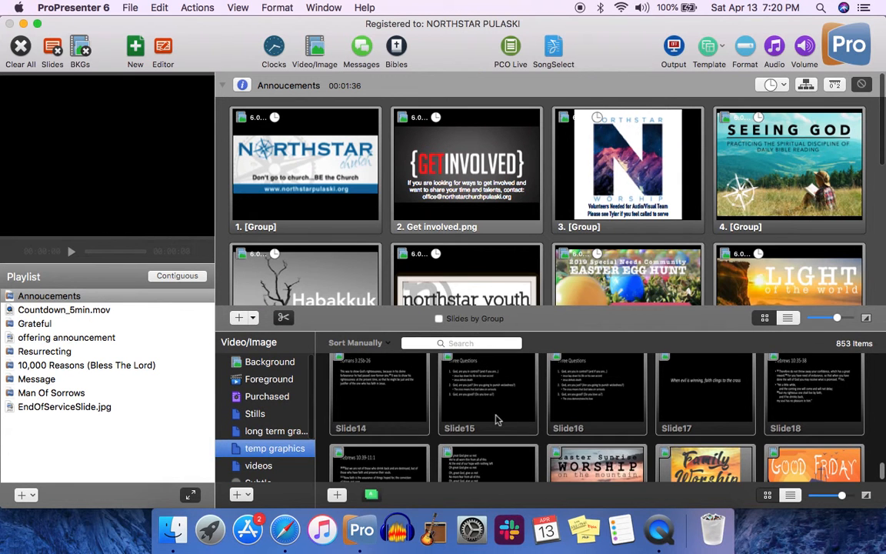
{"action": "scroll", "coordinate": [496, 420], "scroll_direction": "down", "scroll_amount": 5}
{"action": "left_click", "coordinate": [40, 380]}
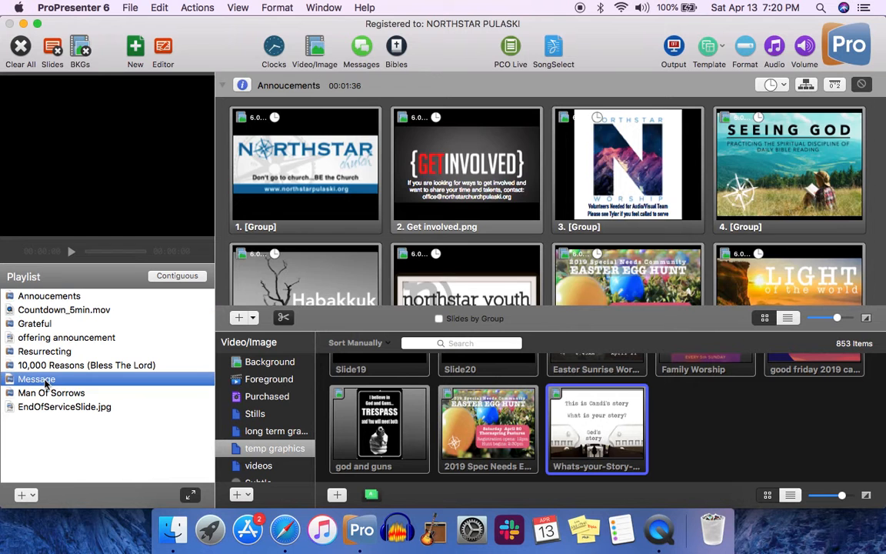
{"action": "scroll", "coordinate": [495, 219], "scroll_direction": "down", "scroll_amount": 5}
{"action": "scroll", "coordinate": [495, 219], "scroll_direction": "up", "scroll_amount": 5}
{"action": "scroll", "coordinate": [494, 219], "scroll_direction": "down", "scroll_amount": 3}
{"action": "left_click_drag", "start_coordinate": [618, 432], "coordinate": [623, 246]}
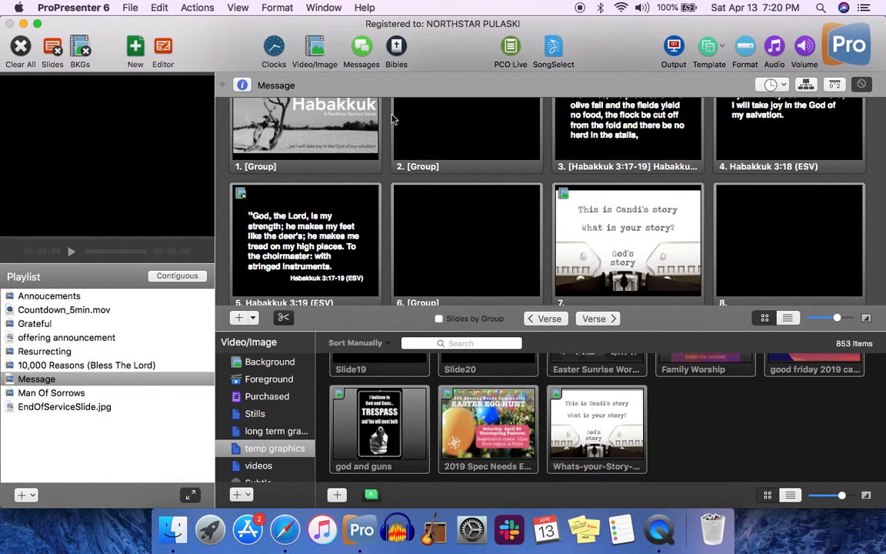
Step: Close the media bin and trigger slide 7 of the Message presentation
{"action": "left_click", "coordinate": [312, 48]}
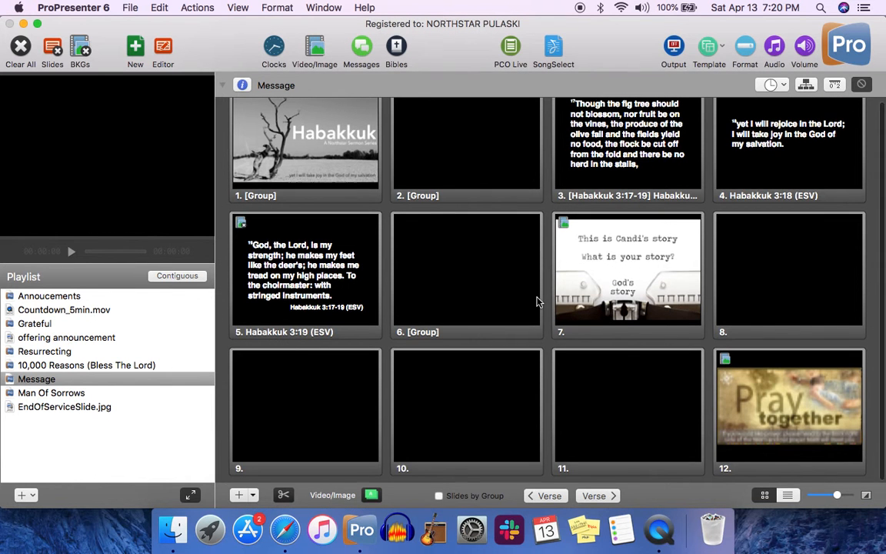
{"action": "scroll", "coordinate": [537, 300], "scroll_direction": "up", "scroll_amount": 4}
{"action": "left_click", "coordinate": [616, 302]}
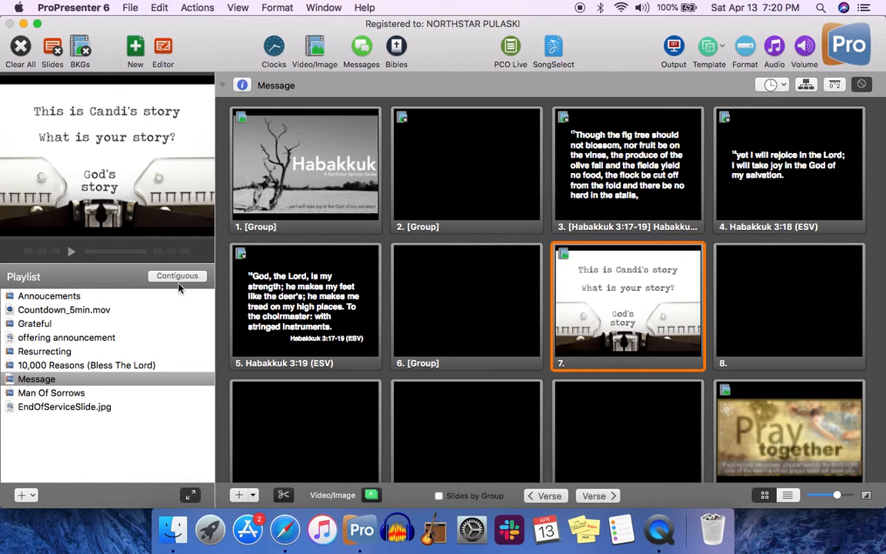
Step: Open the Annoucements playlist item and scroll through its slides
{"action": "left_click", "coordinate": [152, 296]}
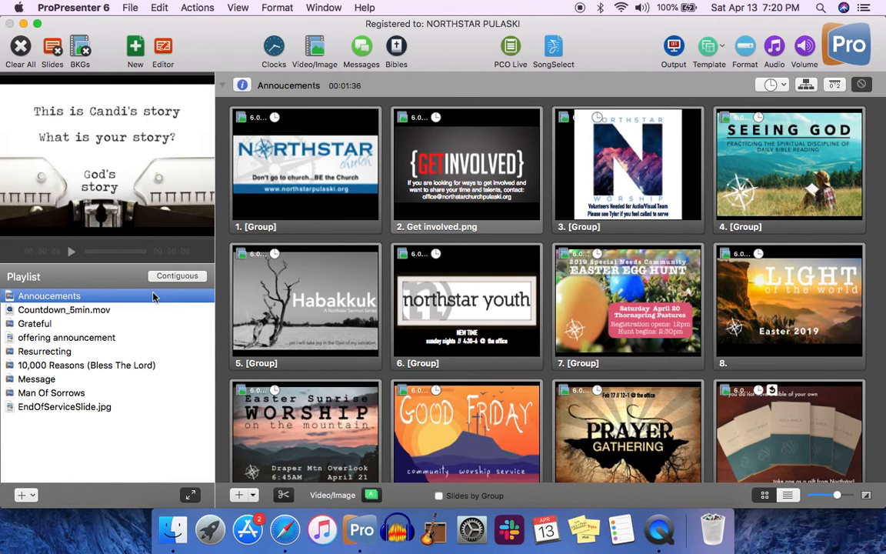
{"action": "scroll", "coordinate": [581, 285], "scroll_direction": "down", "scroll_amount": 5}
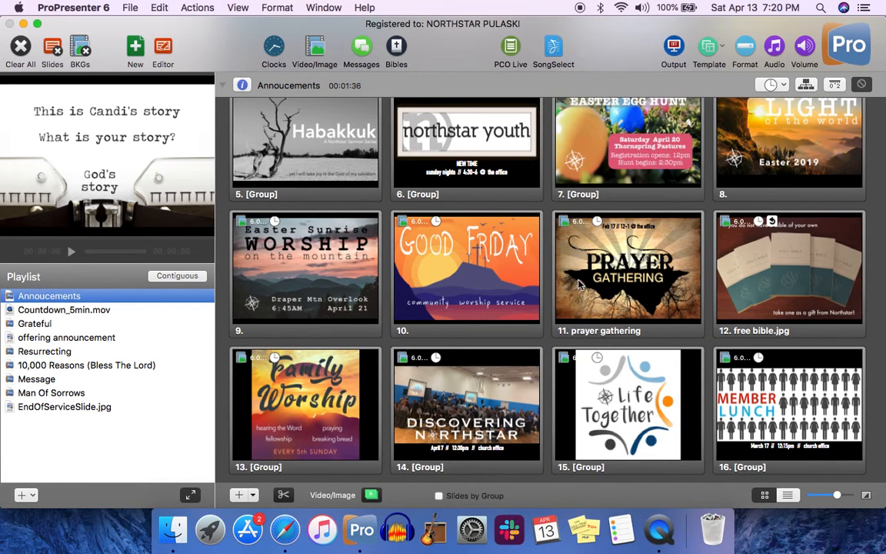
{"action": "scroll", "coordinate": [581, 285], "scroll_direction": "up", "scroll_amount": 5}
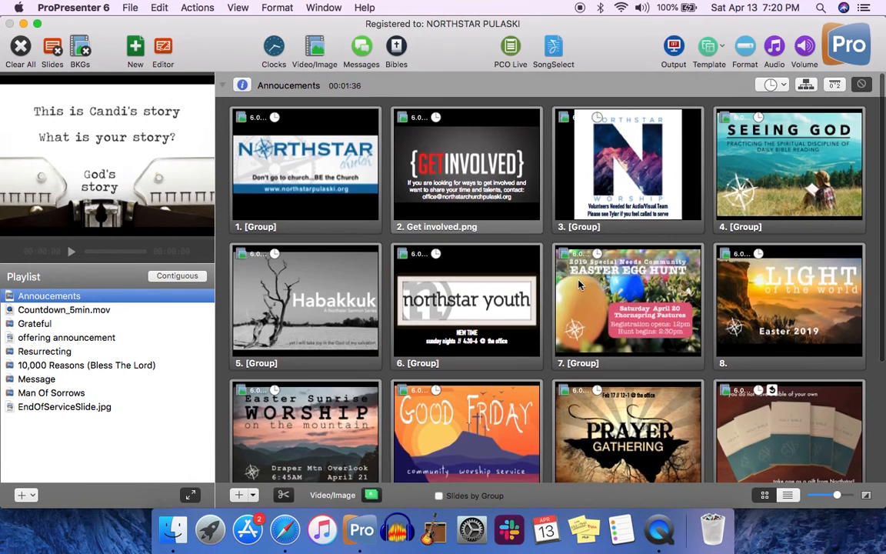
{"action": "scroll", "coordinate": [589, 337], "scroll_direction": "down", "scroll_amount": 3}
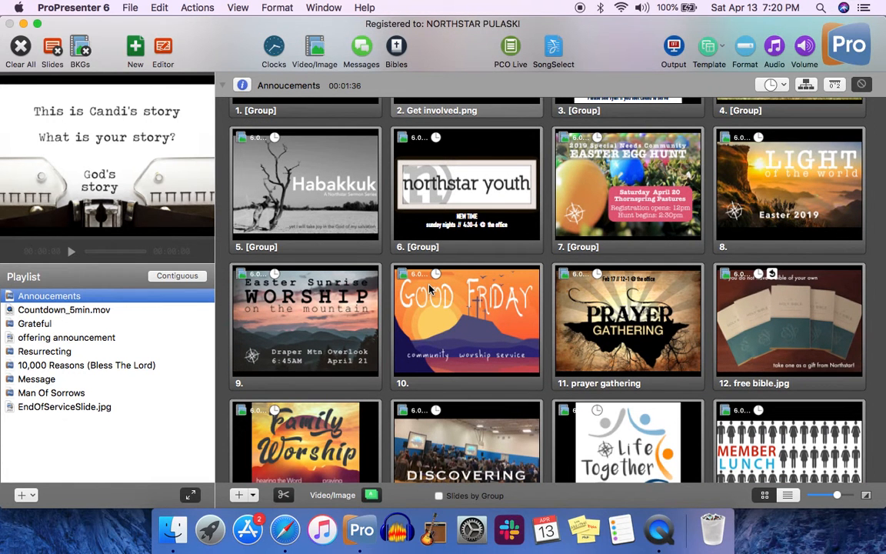
{"action": "scroll", "coordinate": [442, 285], "scroll_direction": "up", "scroll_amount": 3}
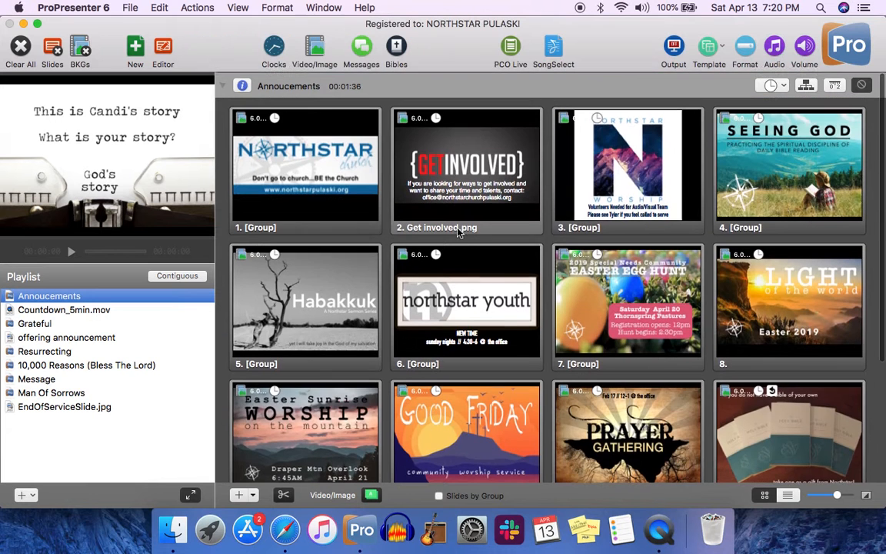
Step: Open the slide timer settings for the Easter Egg Hunt slide and cancel
{"action": "right_click", "coordinate": [591, 307]}
{"action": "mouse_move", "coordinate": [608, 294]}
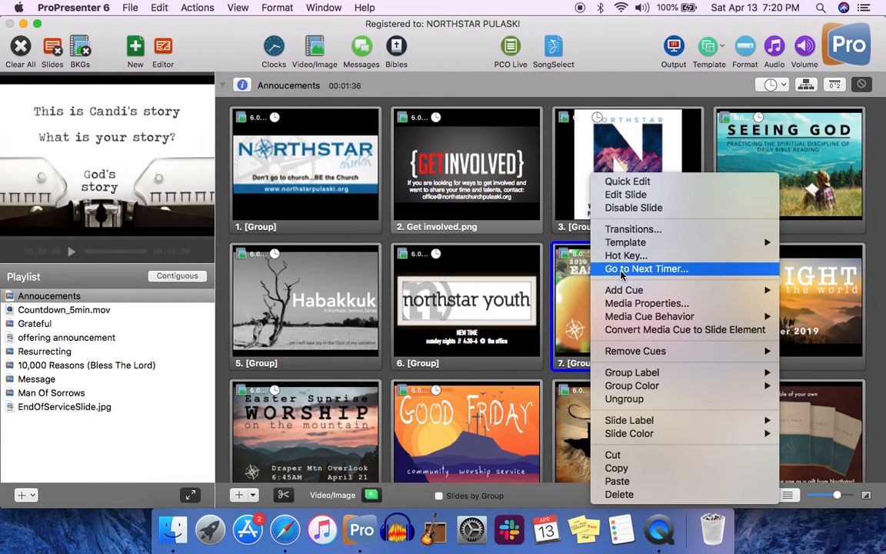
{"action": "left_click", "coordinate": [622, 268]}
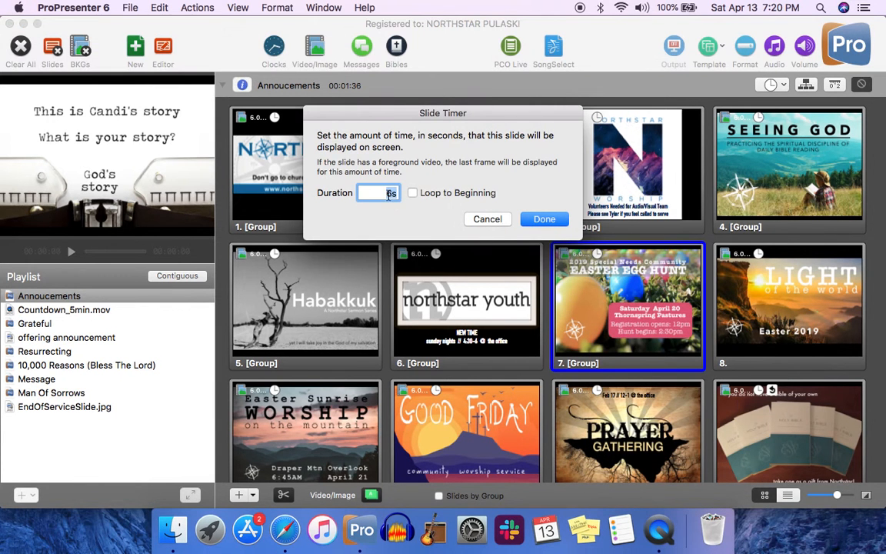
{"action": "left_click", "coordinate": [500, 221]}
Step: Open the slide timer settings for the free bible slide and cancel
{"action": "scroll", "coordinate": [617, 282], "scroll_direction": "down", "scroll_amount": 3}
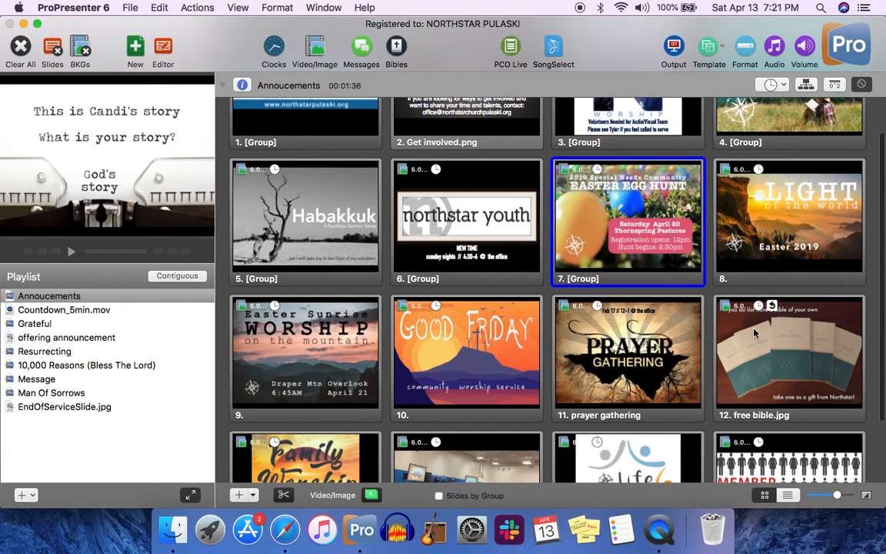
{"action": "right_click", "coordinate": [785, 359]}
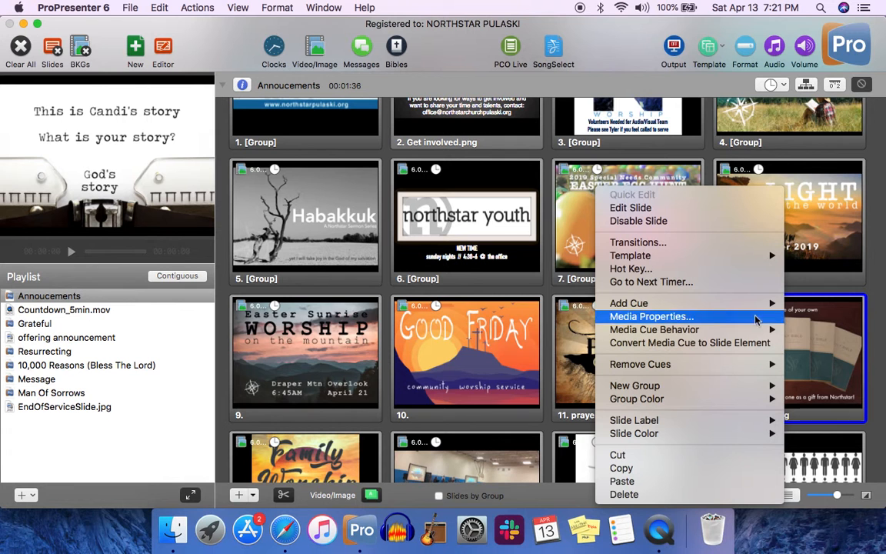
{"action": "mouse_move", "coordinate": [751, 308]}
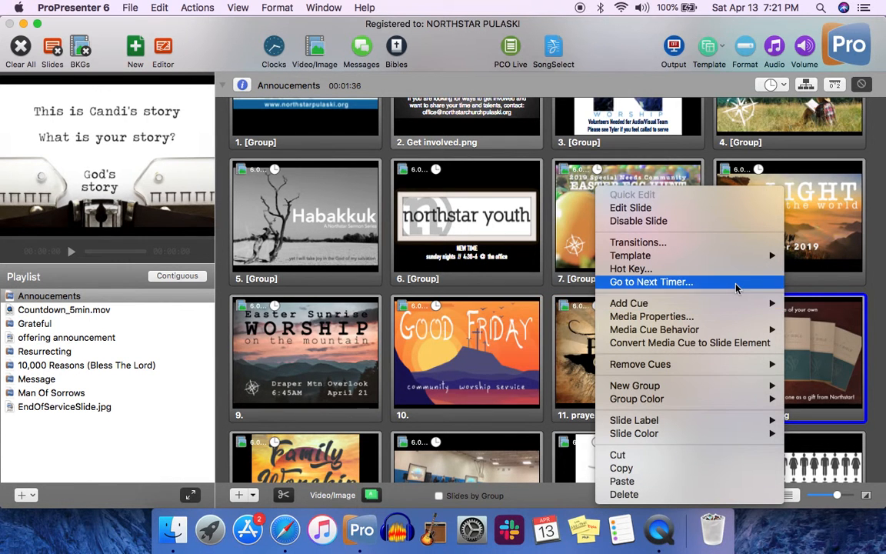
{"action": "left_click", "coordinate": [735, 283]}
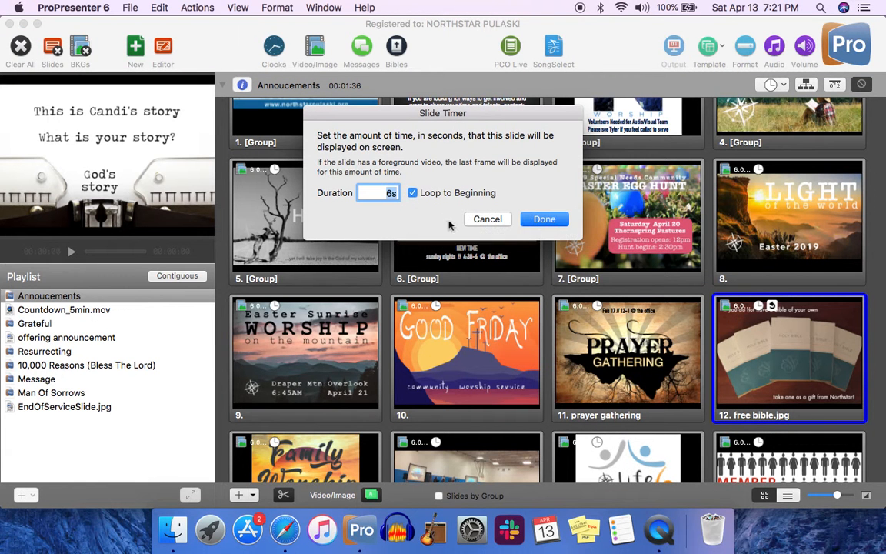
{"action": "left_click", "coordinate": [488, 219]}
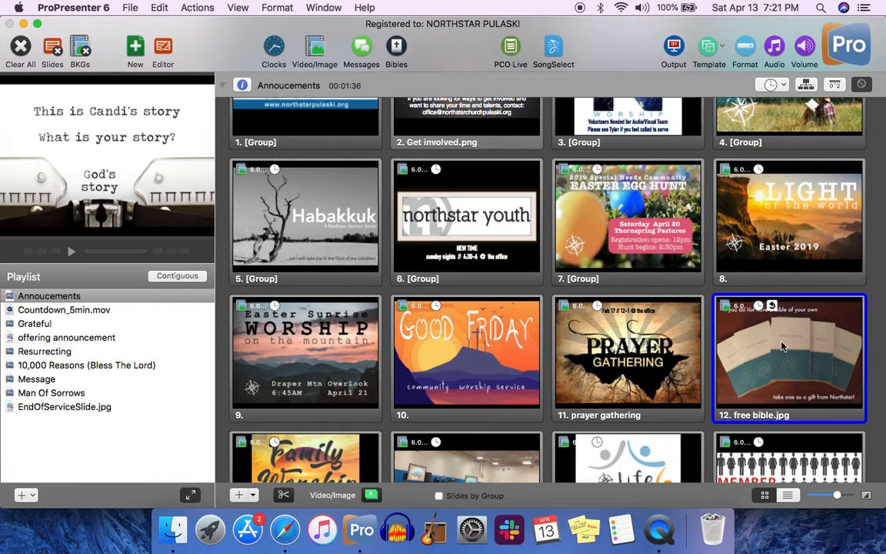
{"action": "scroll", "coordinate": [390, 163], "scroll_direction": "up", "scroll_amount": 3}
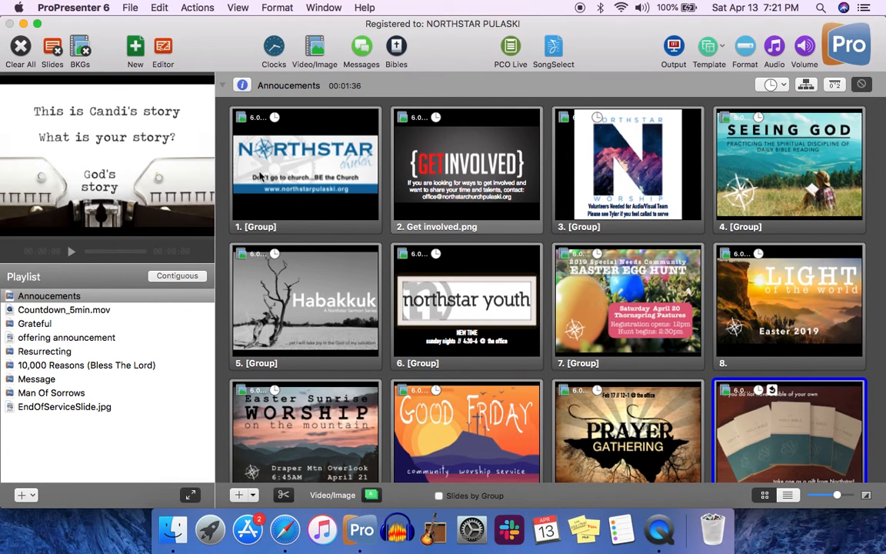